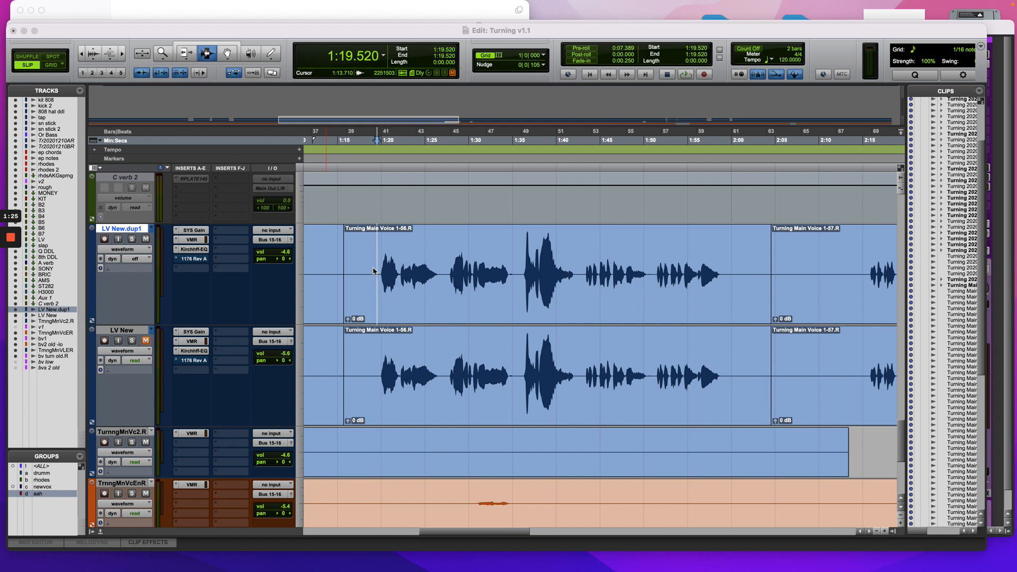
Step: Audition the LV New.dup1 vocal from about 1:19.6, then select its loud phrase from about 1:35.7 to 1:43.0
click(377, 264)
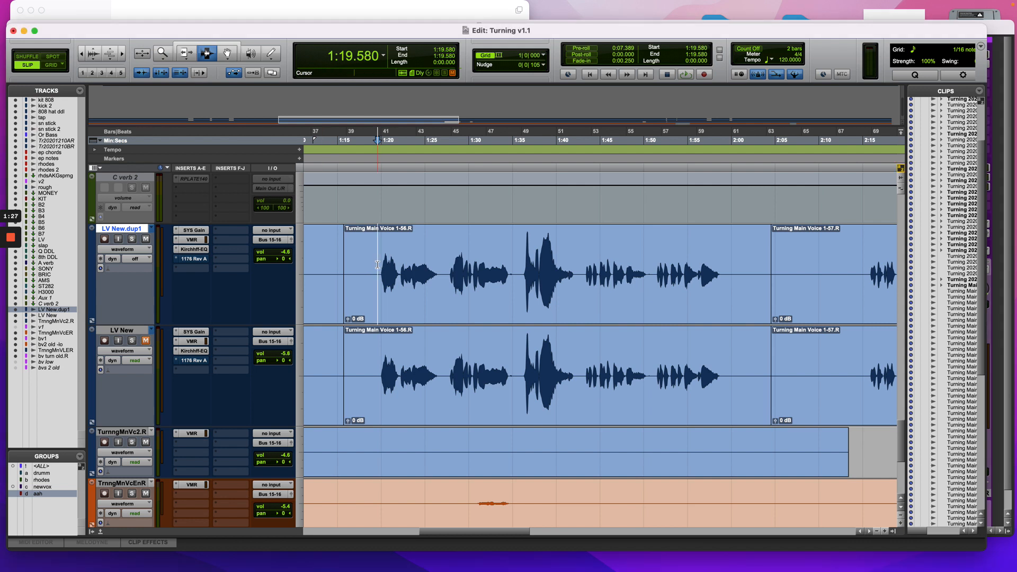
key(space)
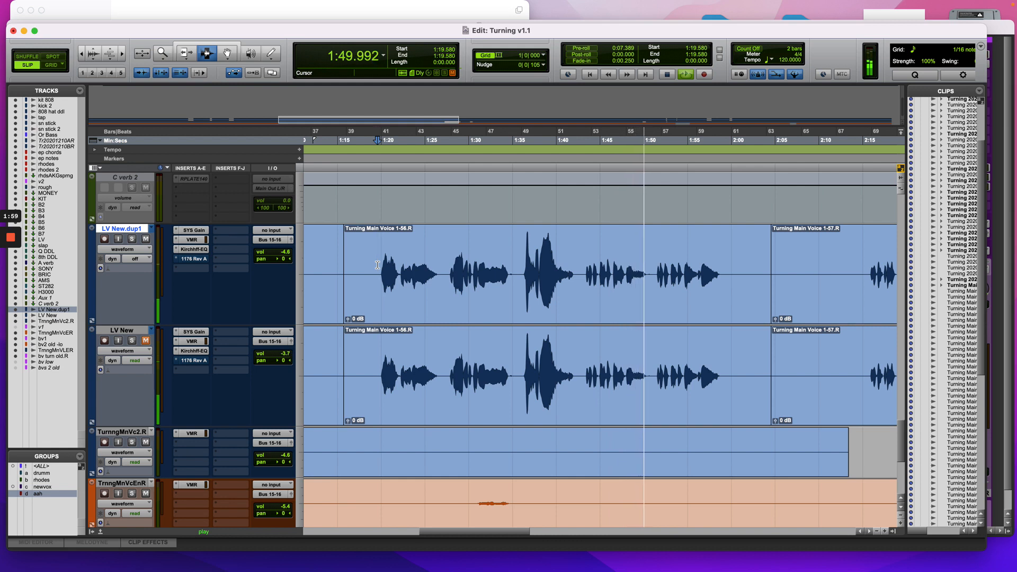
key(space)
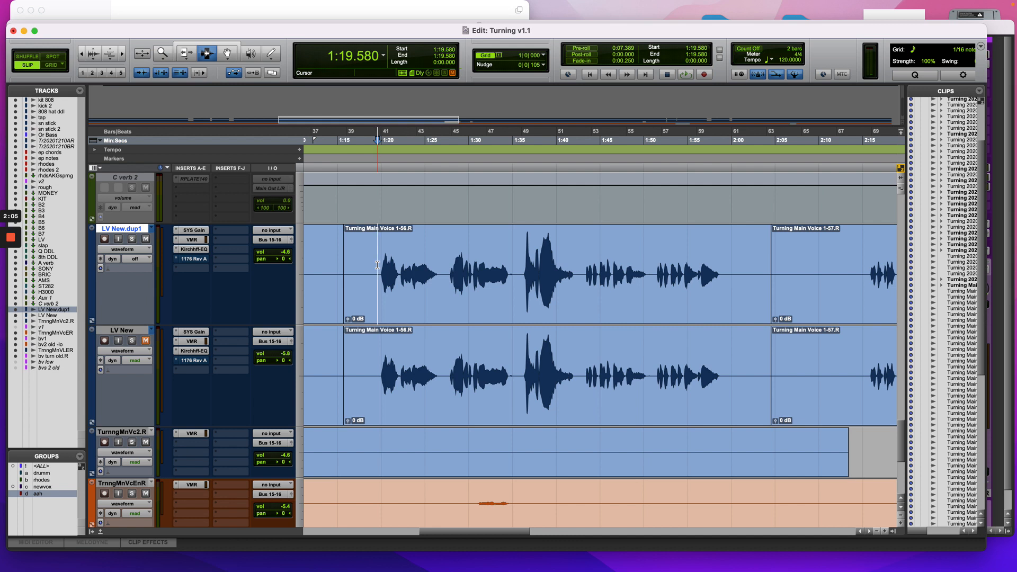
click(519, 277)
drag(519, 276, 583, 280)
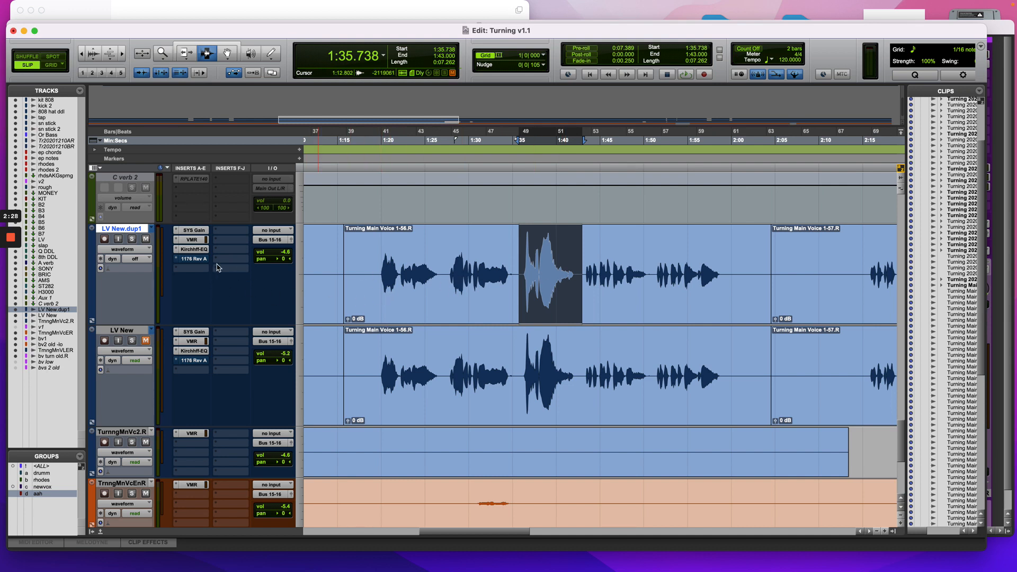
Step: Take the 1176 Rev A insert on LV New.dup1 out of bypass, open it, and audition the compressed vocal from about 1:19.1
click(374, 276)
right_click(205, 259)
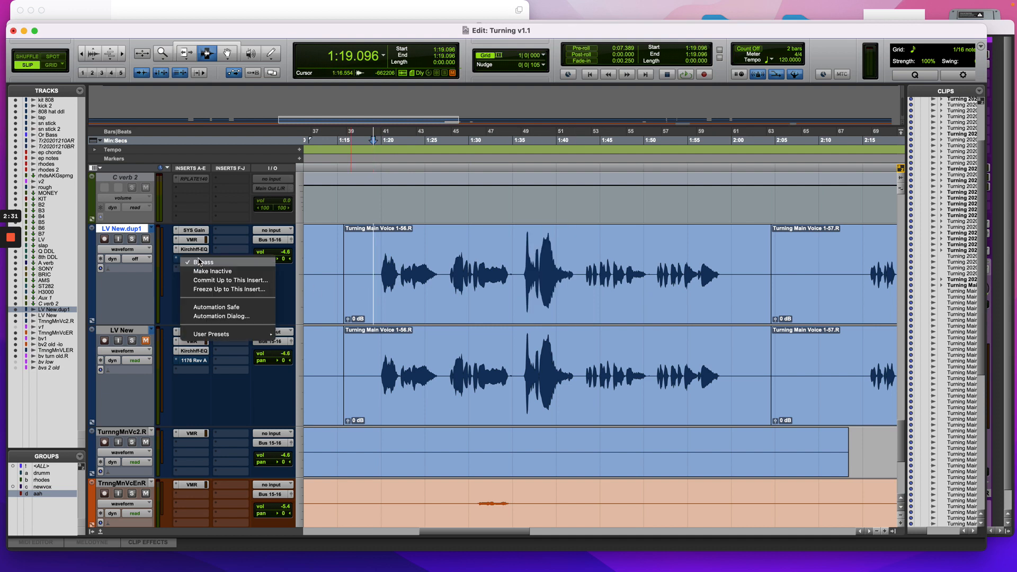
click(205, 263)
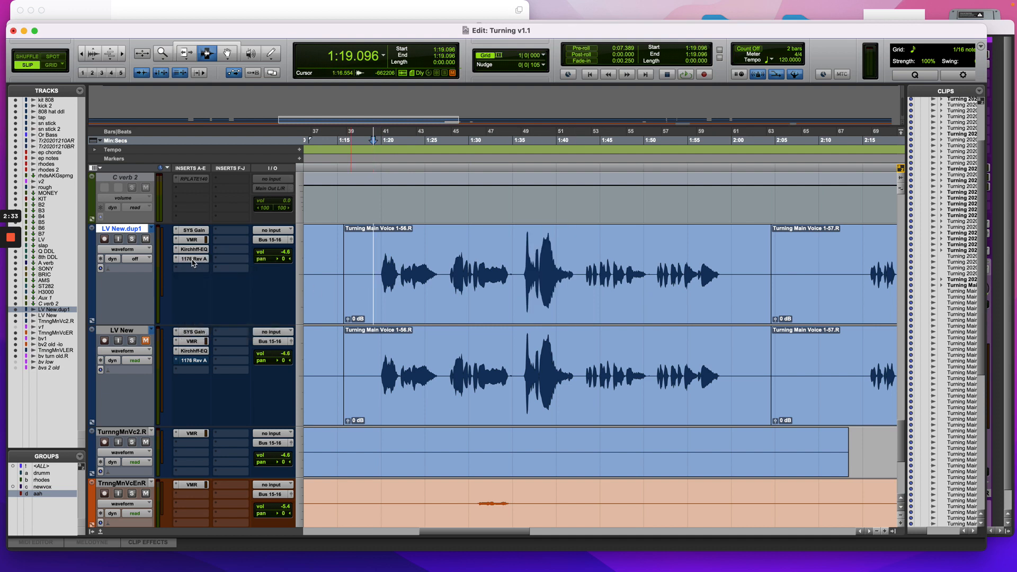
click(192, 260)
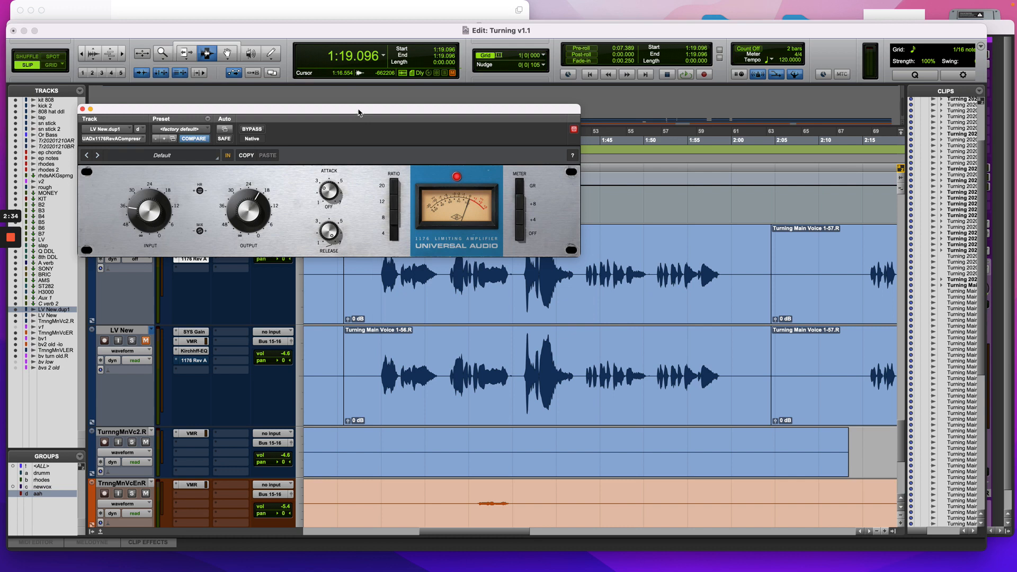
drag(358, 113, 363, 74)
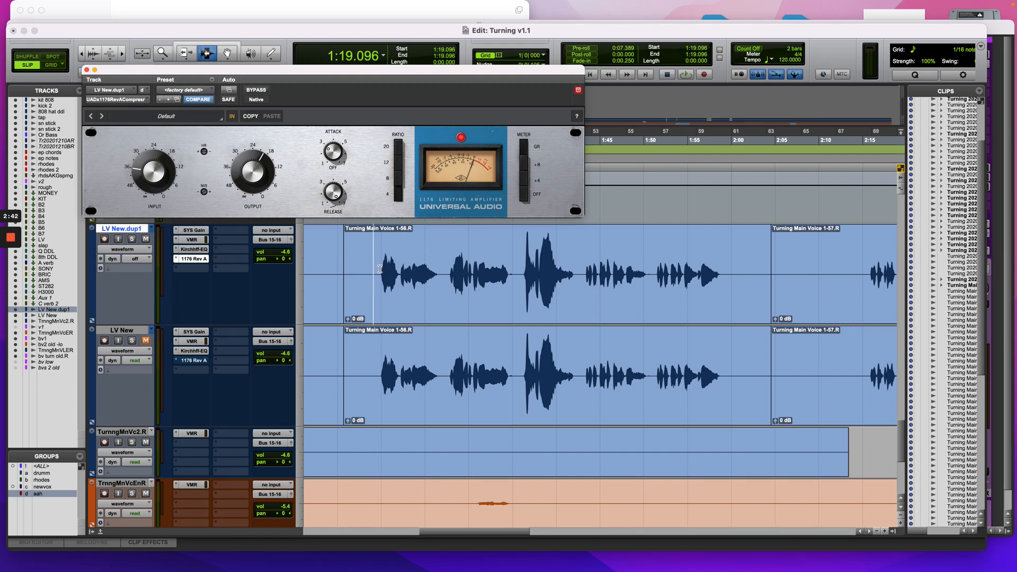
key(space)
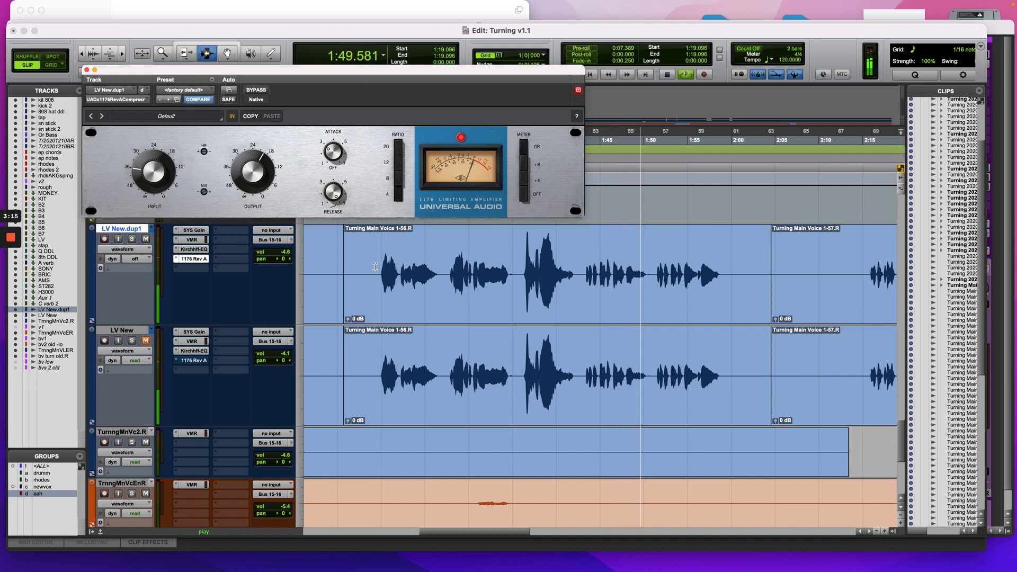
key(space)
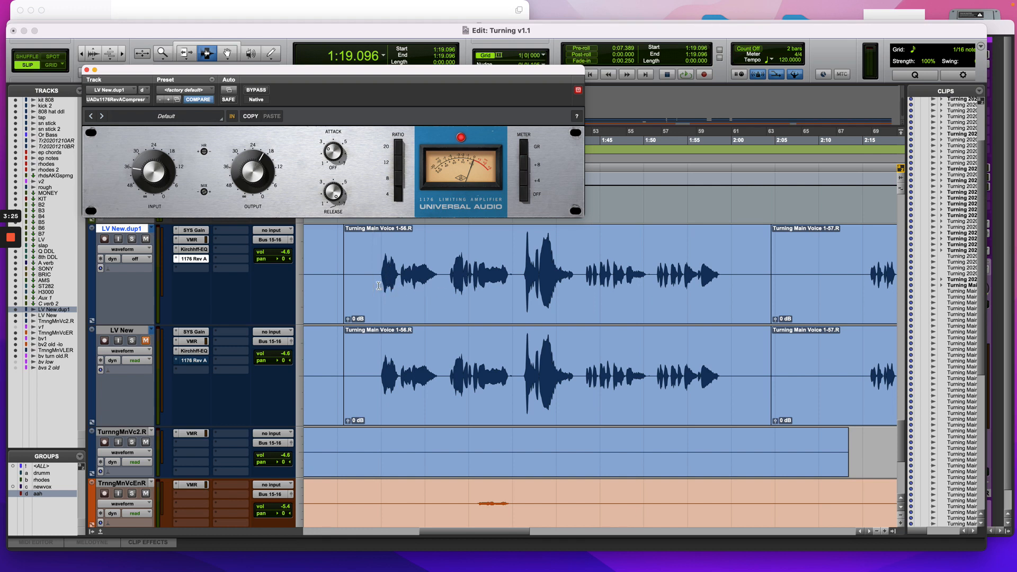
Step: Highlight the quieter phrases before and after the loud one on LV New.dup1, ending on the loud phrase from about 1:35.9
drag(381, 280, 516, 294)
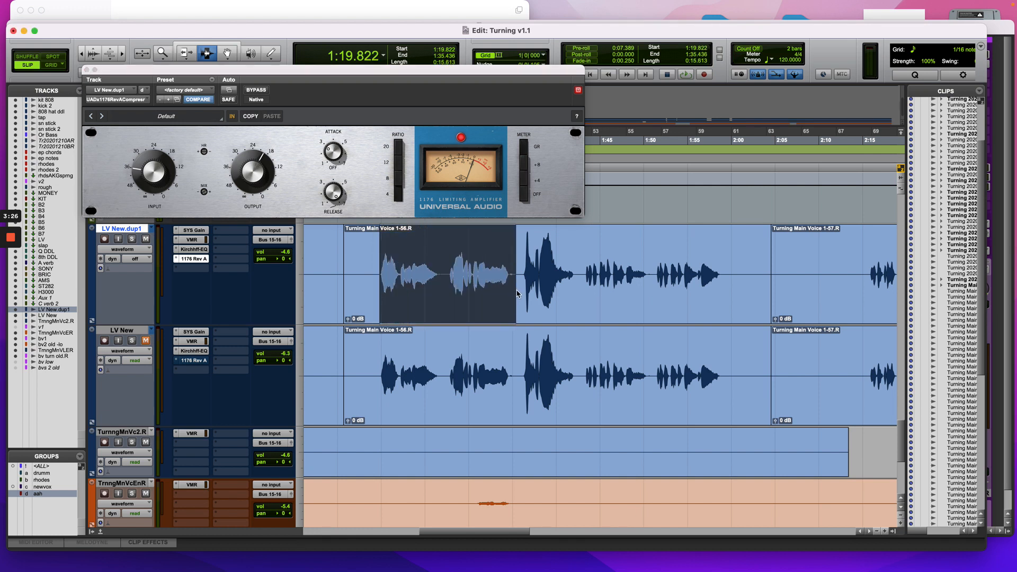
click(583, 288)
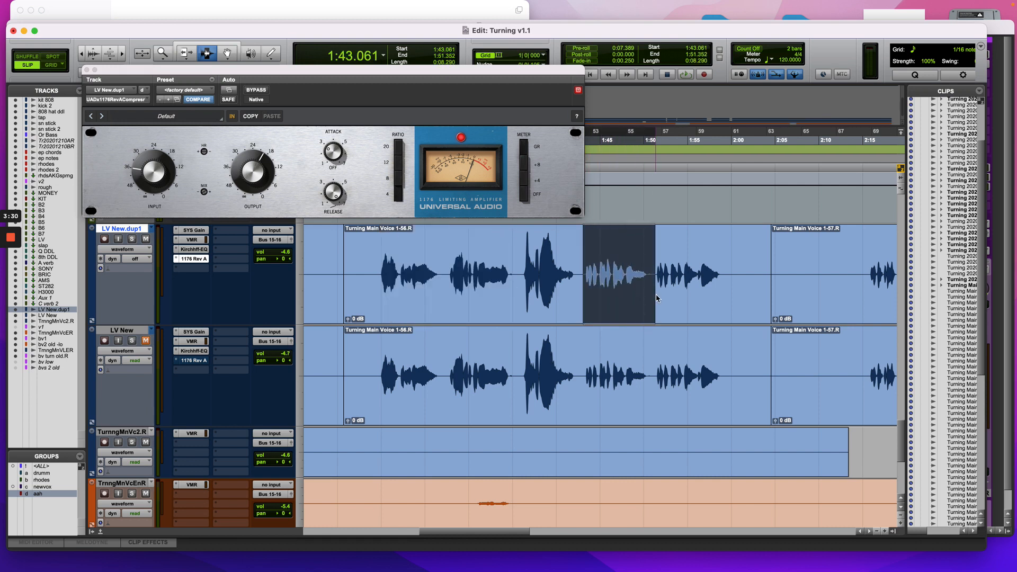
drag(520, 280, 584, 284)
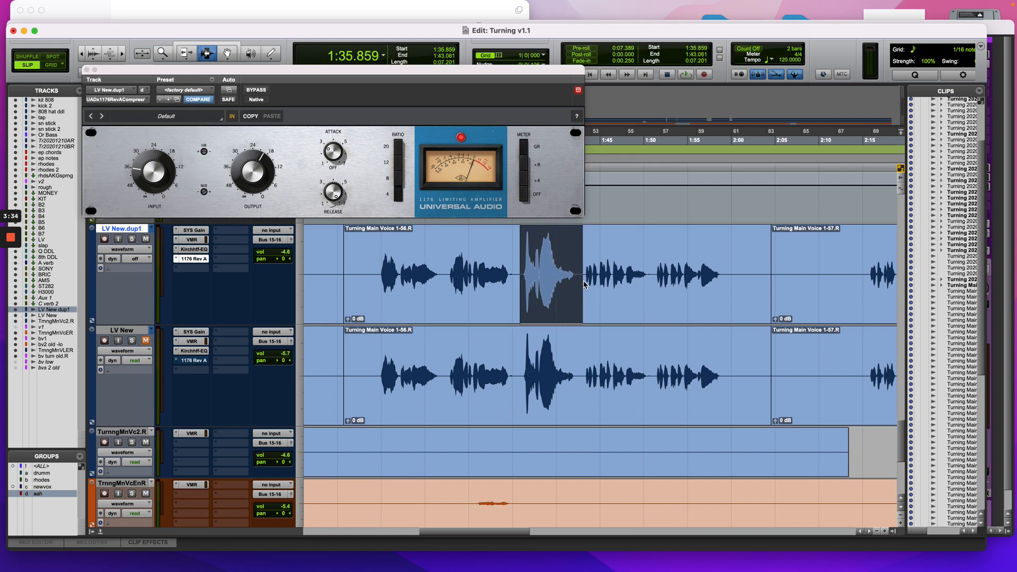
Step: Bypass the 1176 Rev A compressor on LV New.dup1 and close its plug-in window
right_click(194, 261)
click(203, 262)
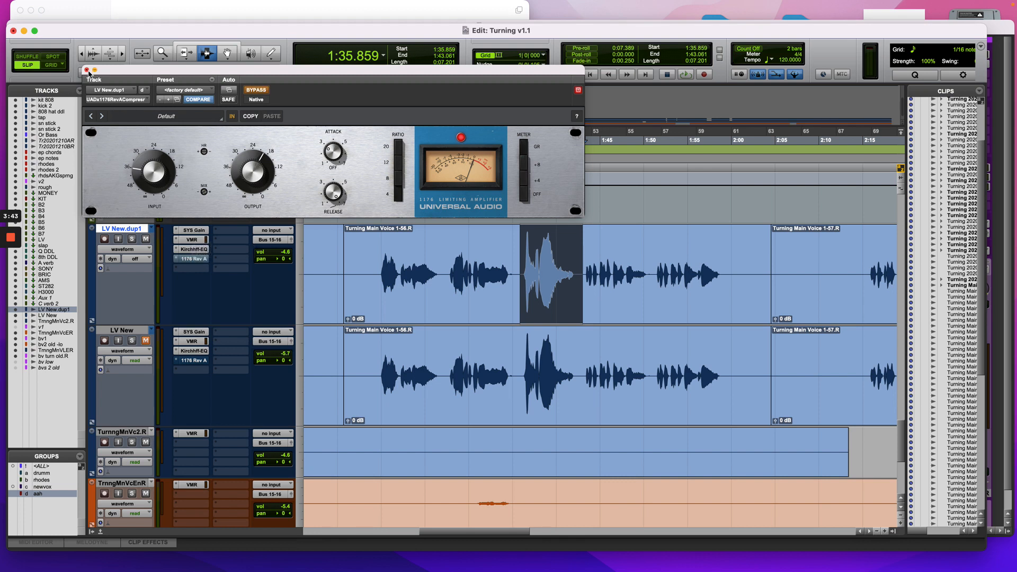
click(86, 70)
Step: Open the SYS Gain insert on LV New.dup1 and display the HOFA SYS Gain automation on the track
click(191, 231)
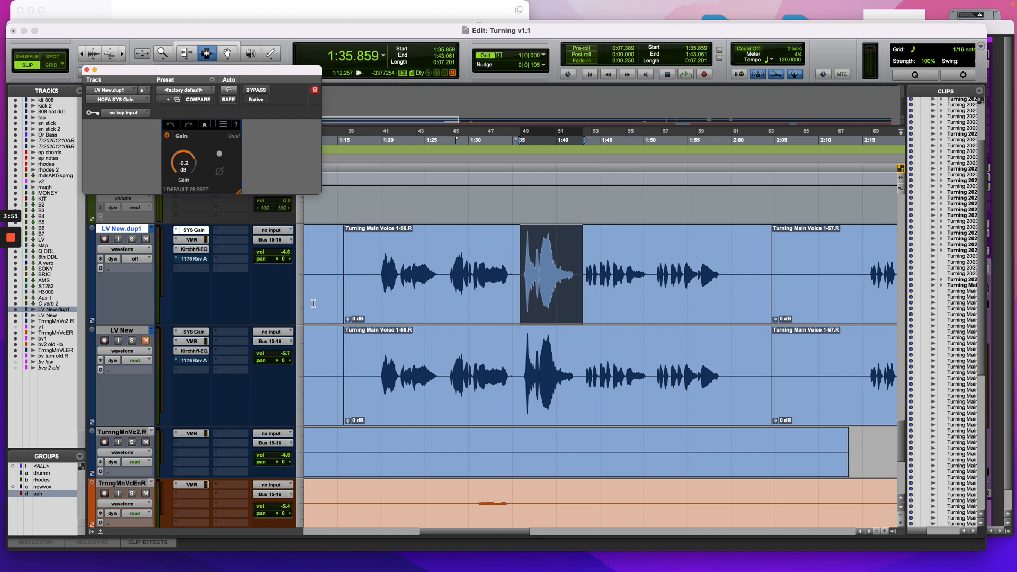
click(140, 250)
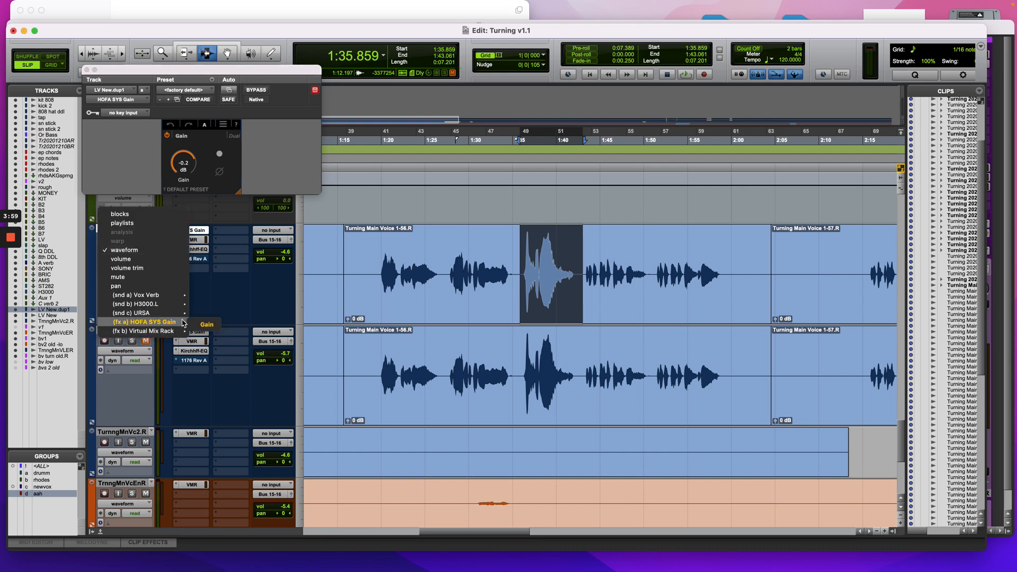
click(201, 324)
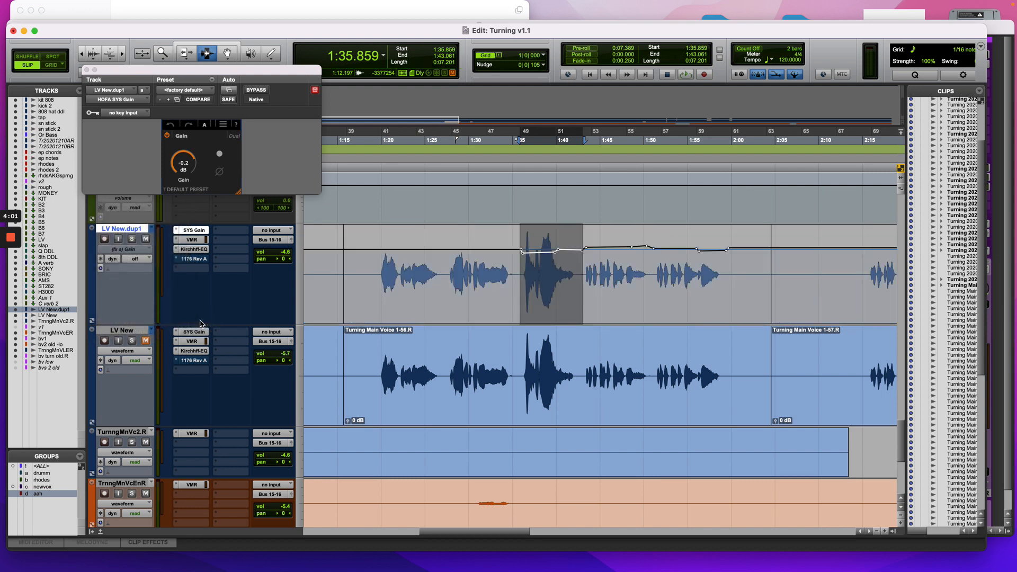
Step: Set the automation mode of LV New.dup1 to read and audition the gain rides from about 1:19.5
click(376, 274)
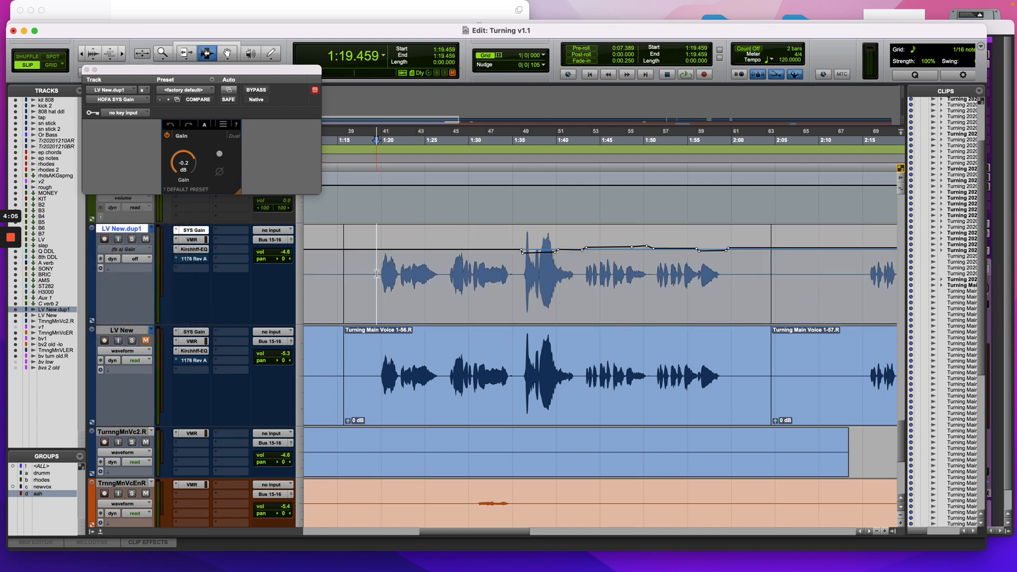
click(135, 259)
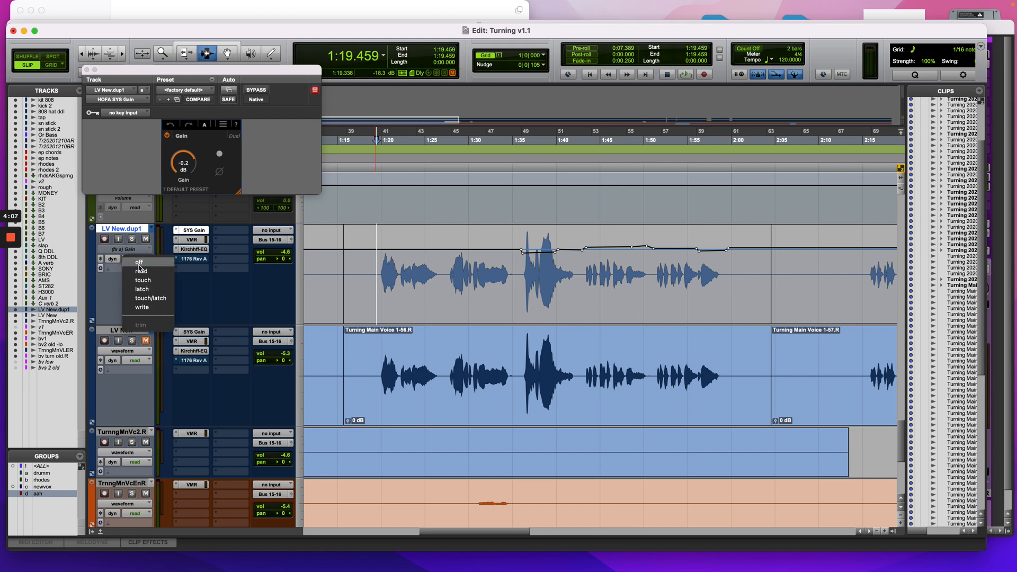
click(139, 270)
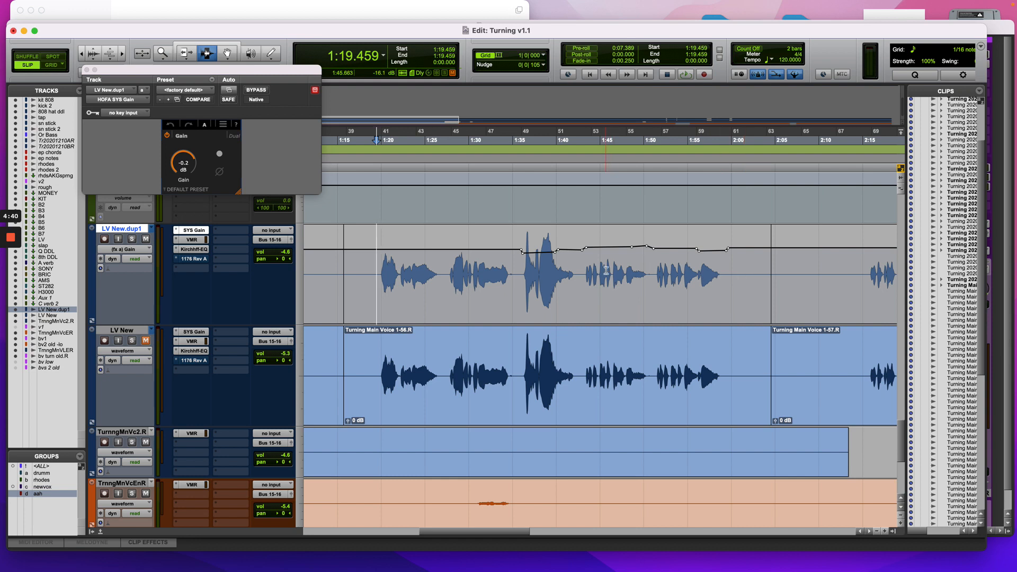
key(space)
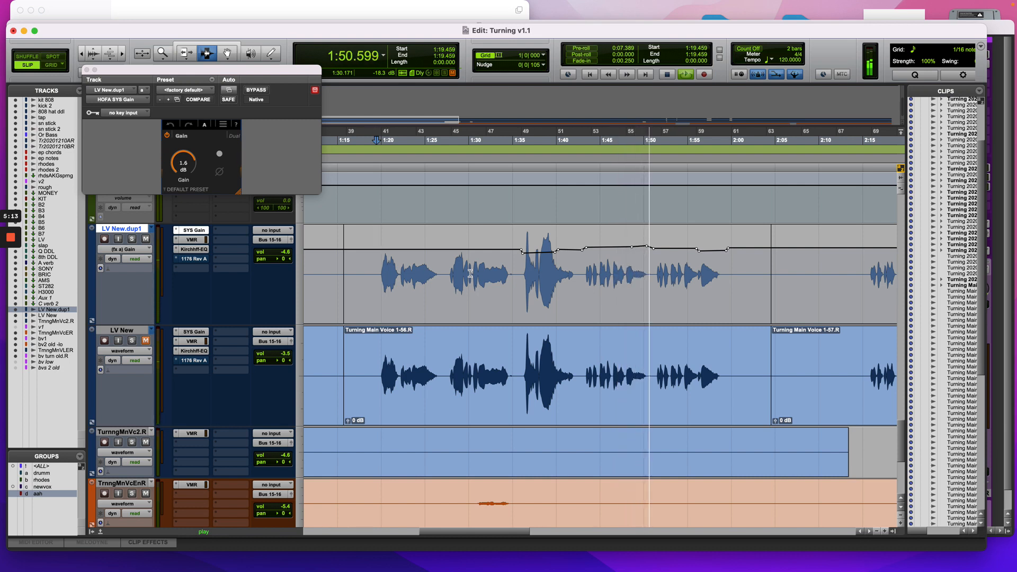
key(space)
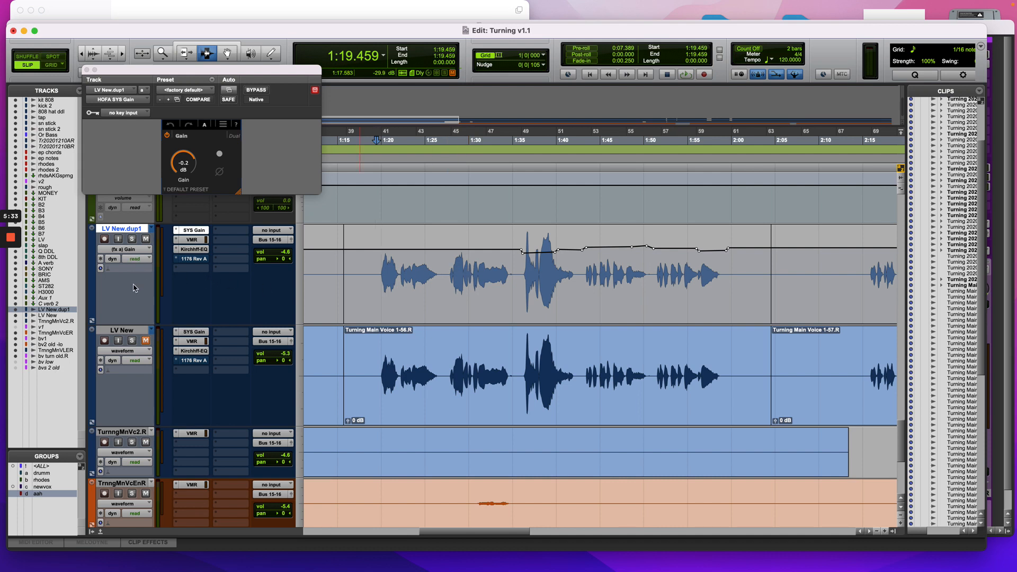
Step: Return LV New.dup1 to waveform view and bypass its SYS Gain insert
click(129, 250)
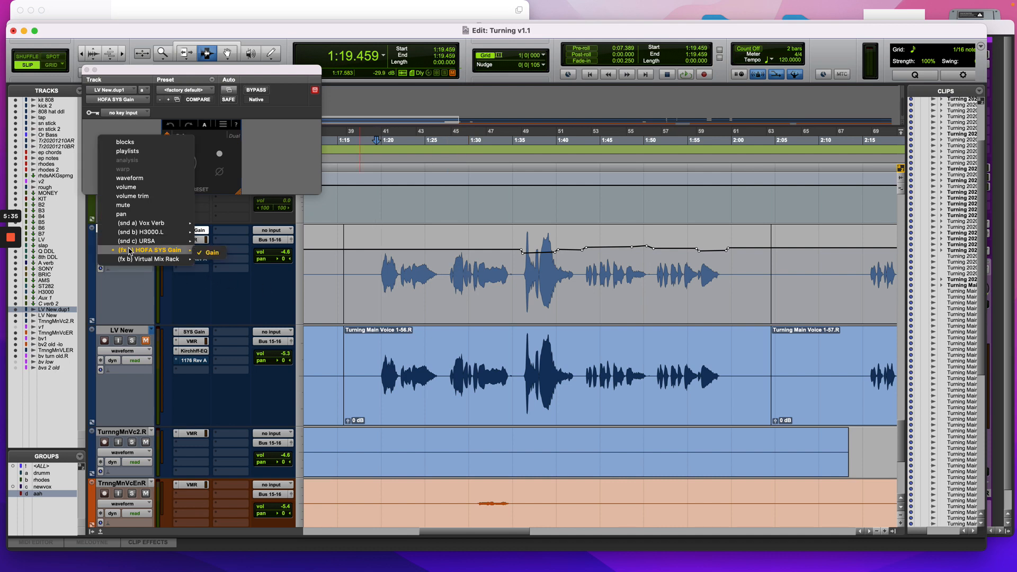
click(129, 250)
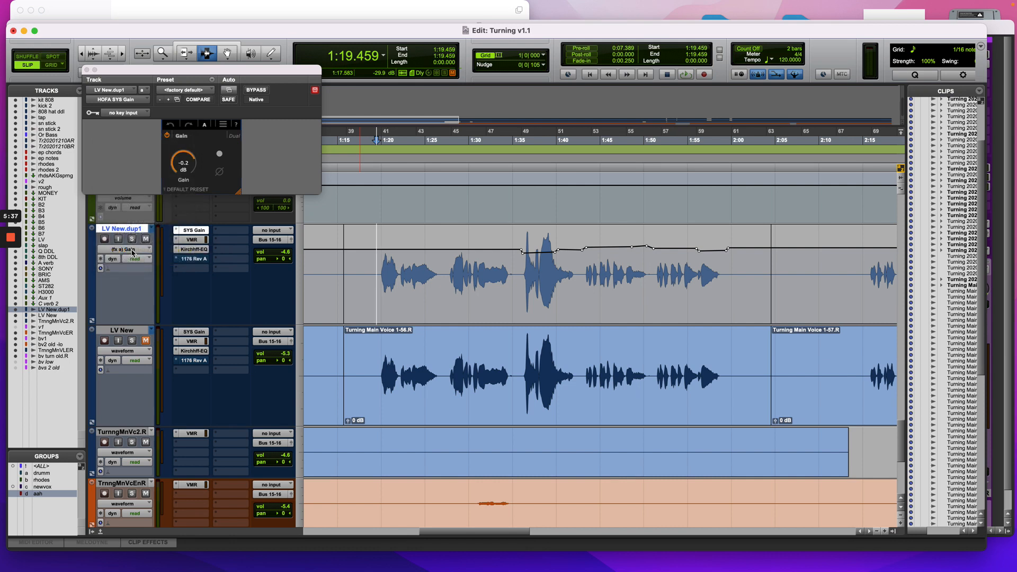
click(131, 251)
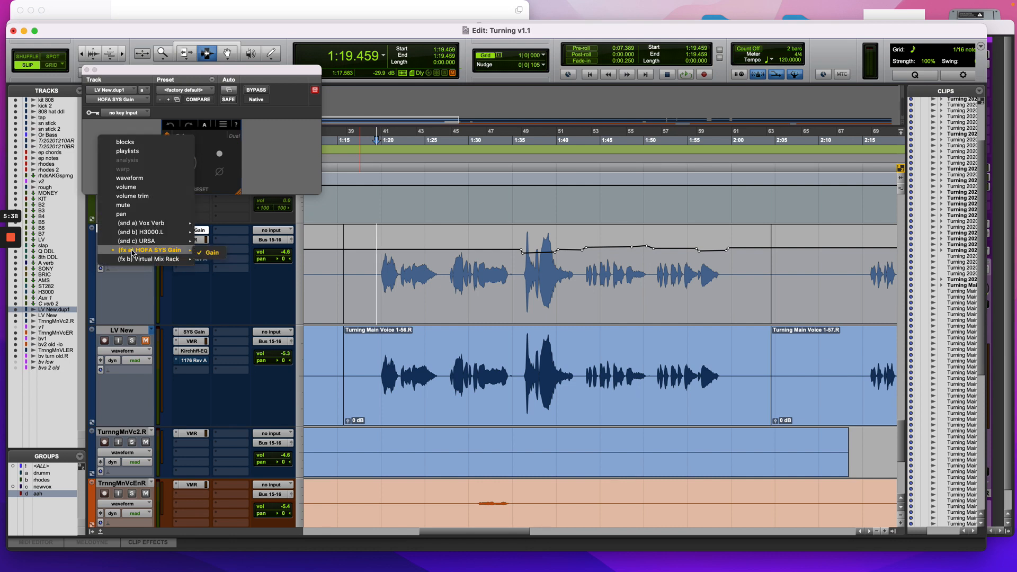
click(136, 179)
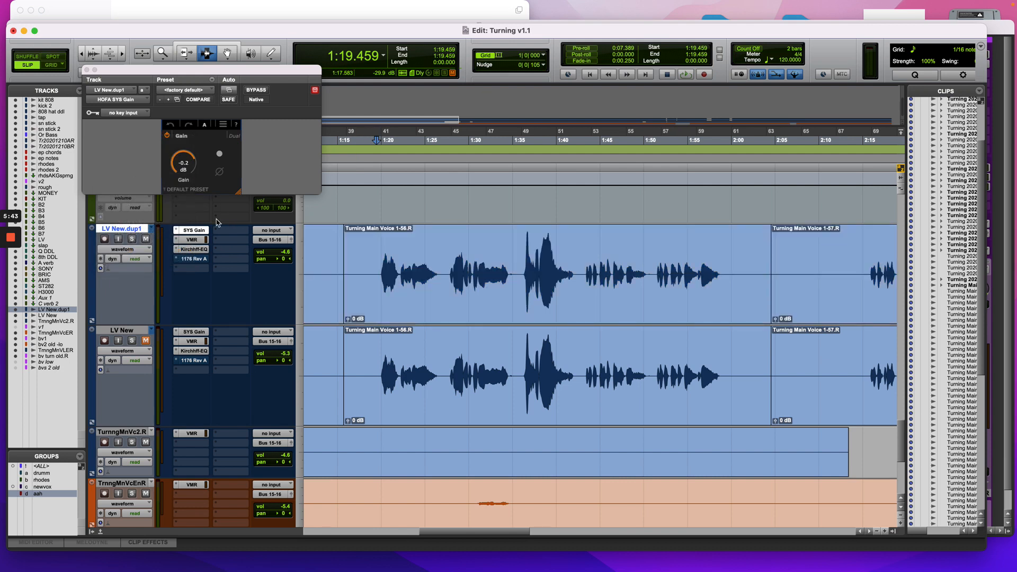
right_click(199, 231)
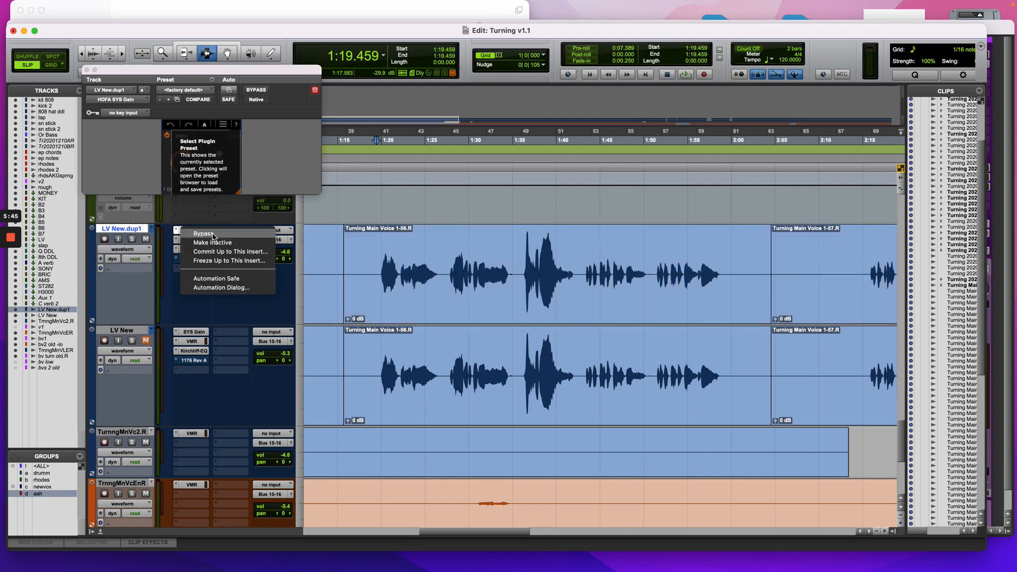
click(213, 236)
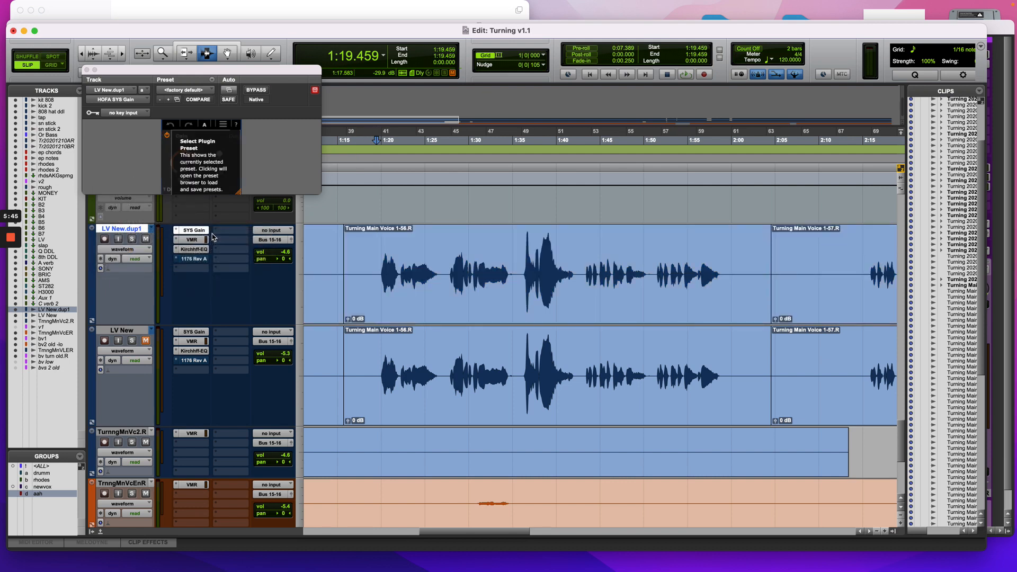
Step: Switch the LV New.dup1 track to the playlist LV New.Clip Gain.dup1 (2) and audition it from about 1:19.5
click(152, 229)
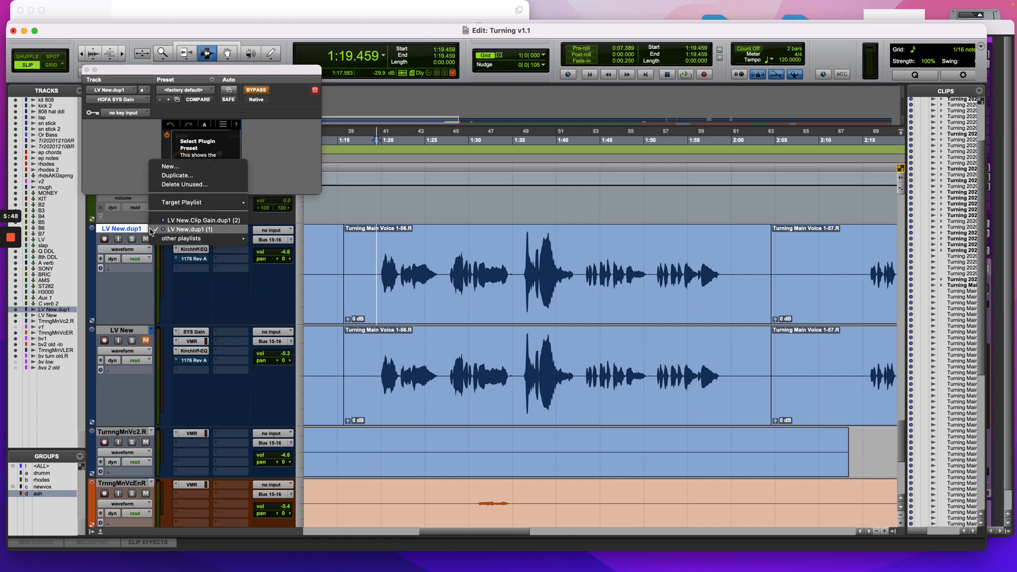
click(177, 220)
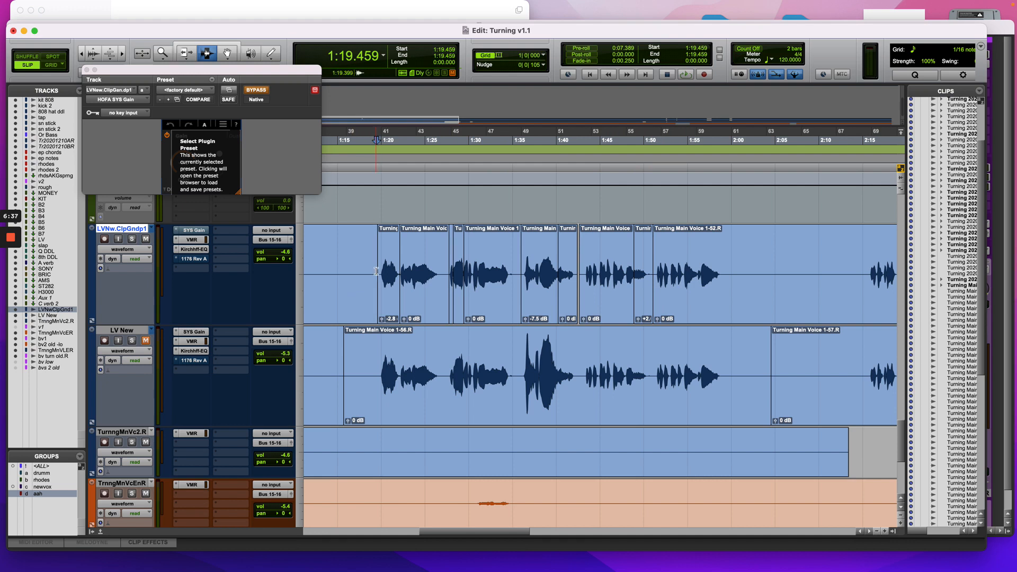
key(space)
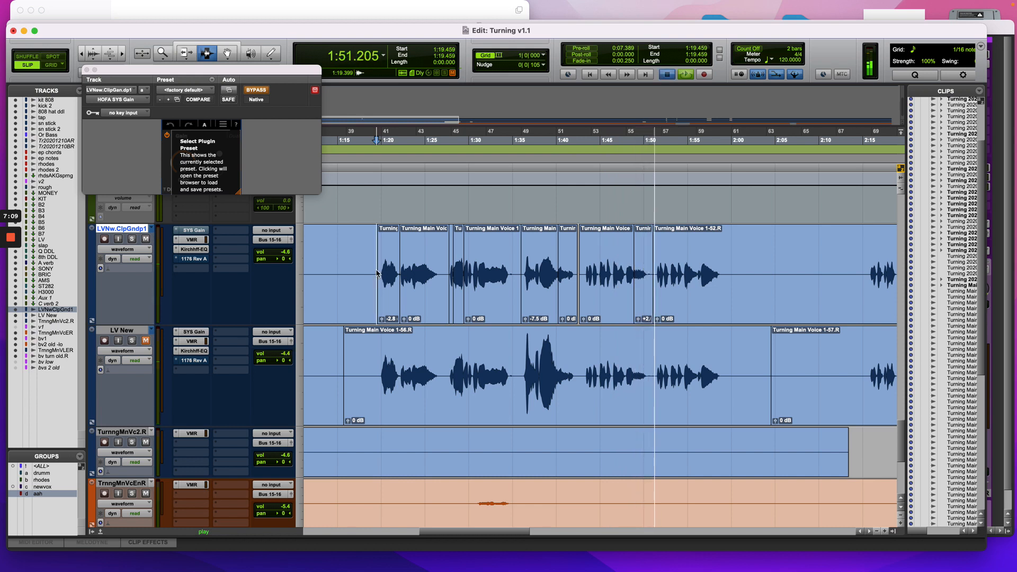
key(space)
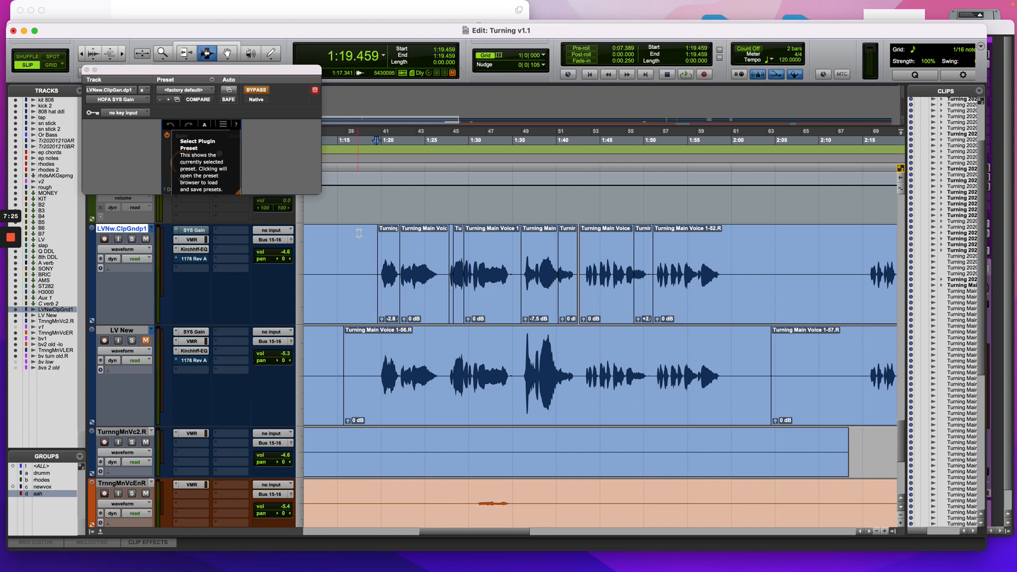
Step: Set the playback start to about 1:19.3, mute the clip-gain vocal track, and unmute LV New
click(375, 245)
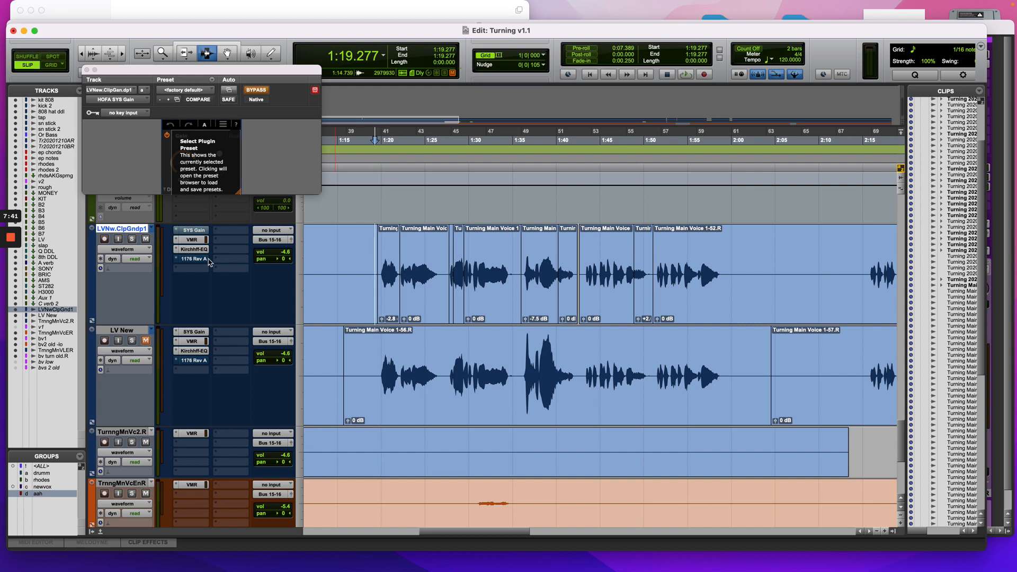
click(147, 240)
click(146, 341)
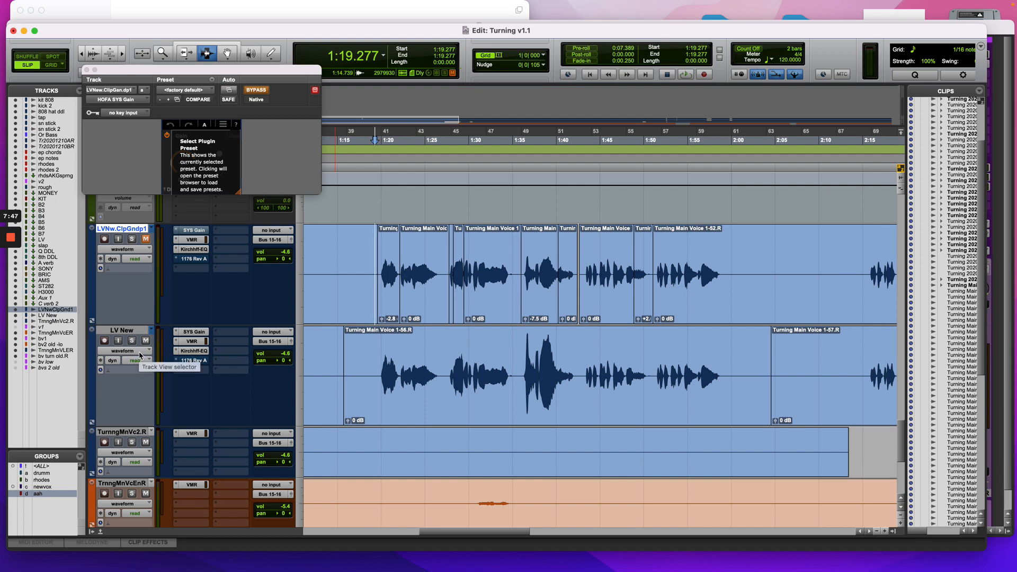
click(141, 356)
click(140, 360)
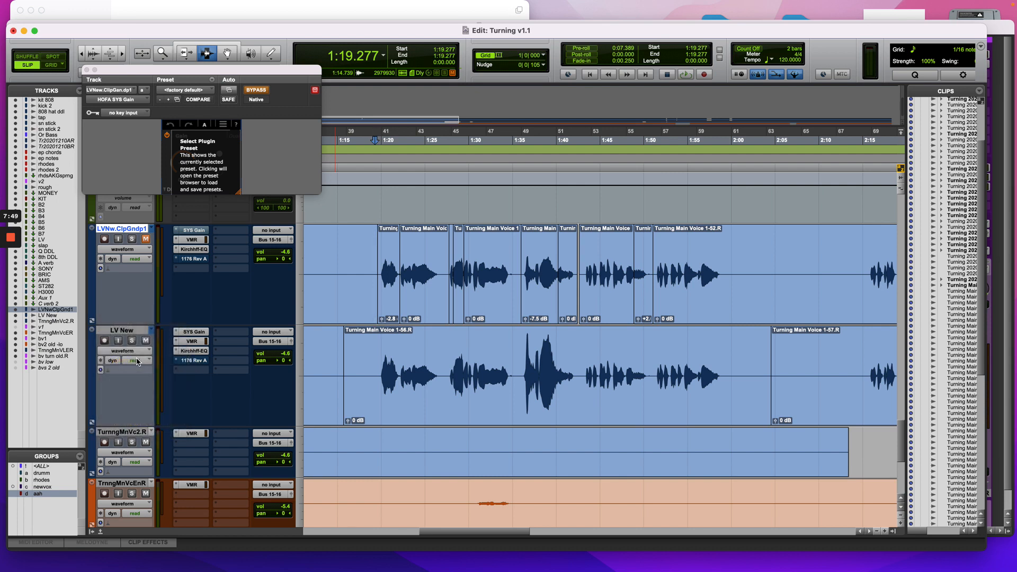
Step: Show the volume automation on the LV New track and bypass its SYS Gain insert
click(364, 381)
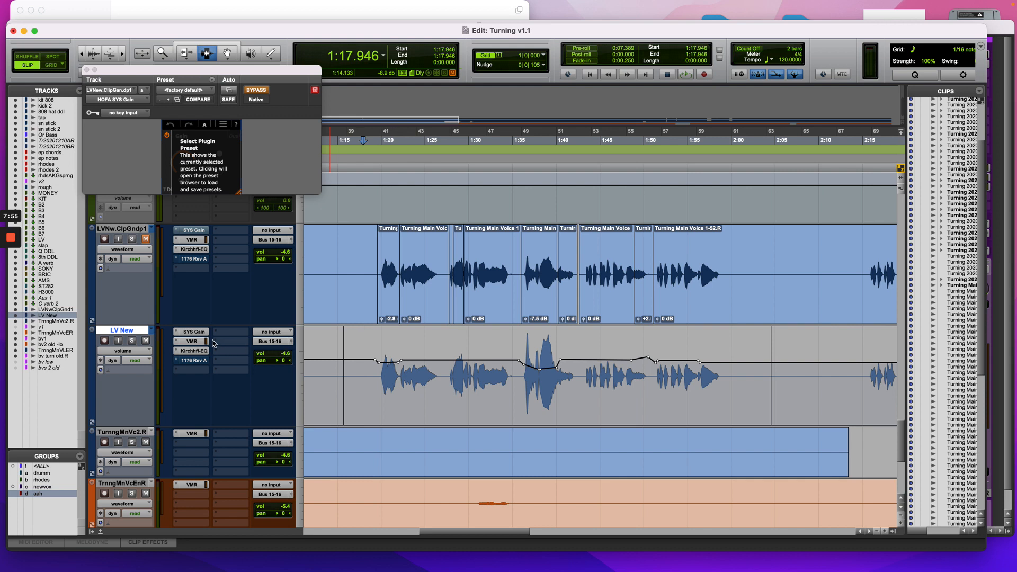
right_click(199, 335)
click(207, 337)
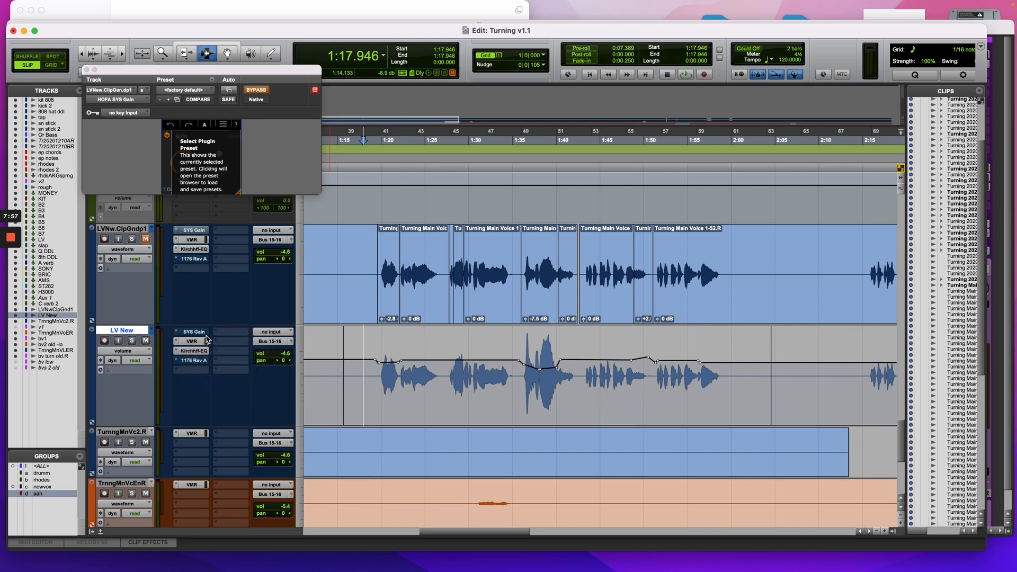
Step: Audition LV New's volume automation from about 1:18.1, checking its fader movement in the mixer view during playback
click(364, 366)
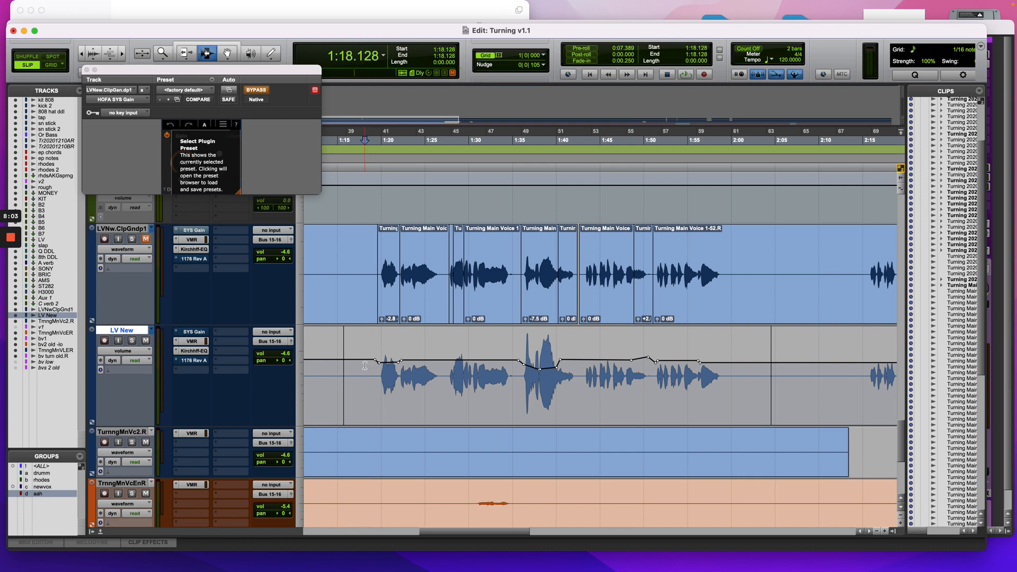
key(space)
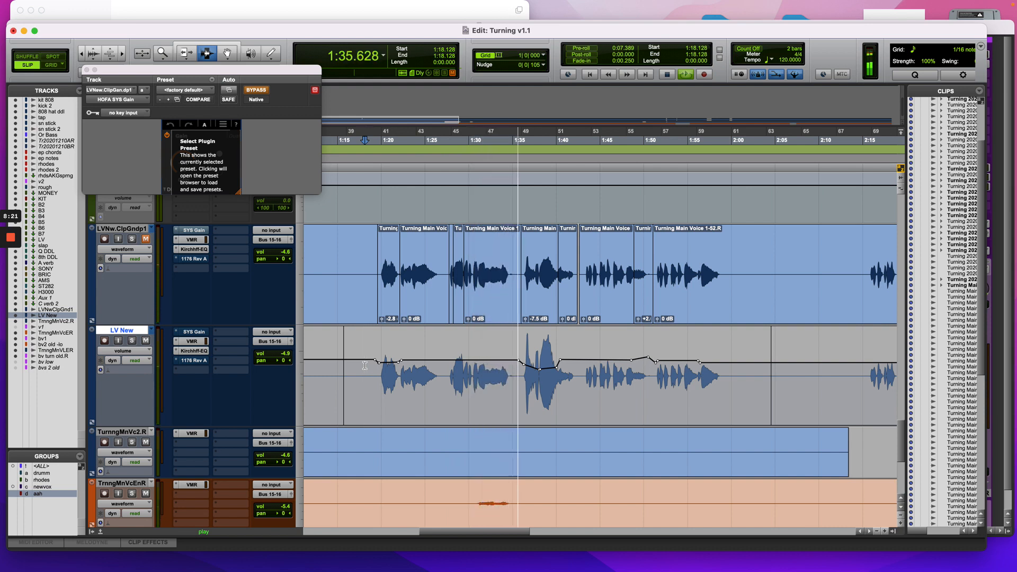
key(super+equal)
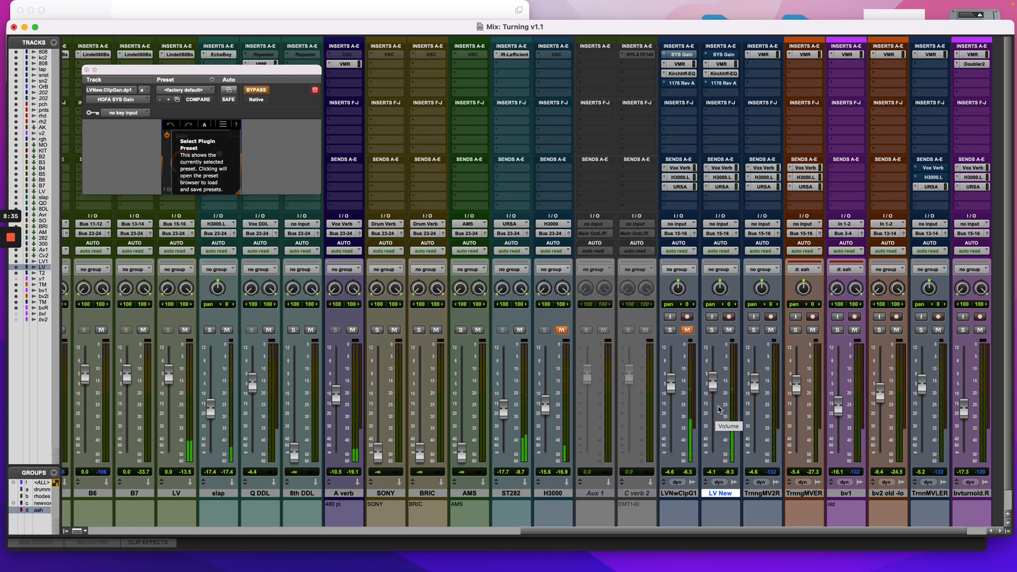
key(super+equal)
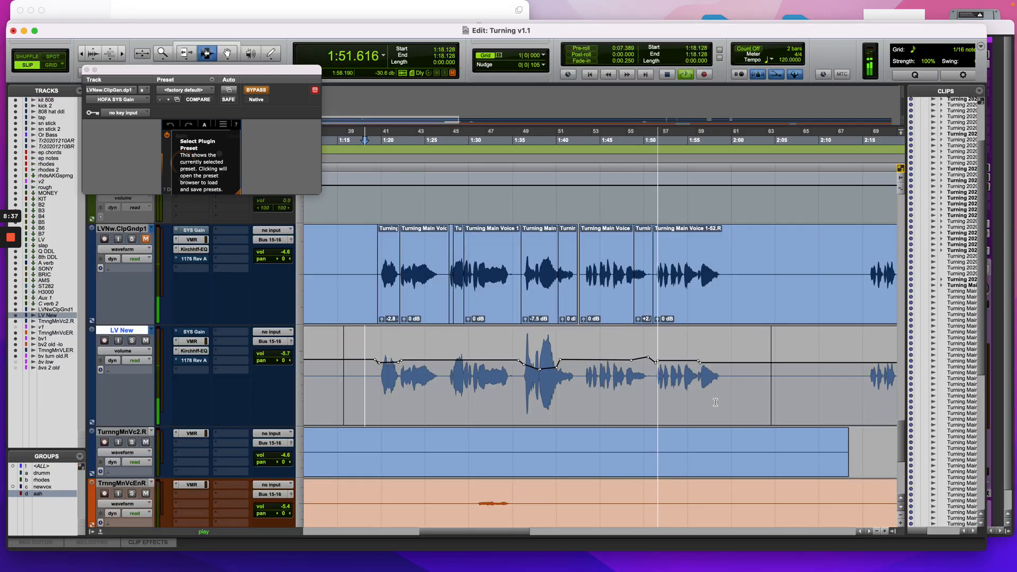
key(space)
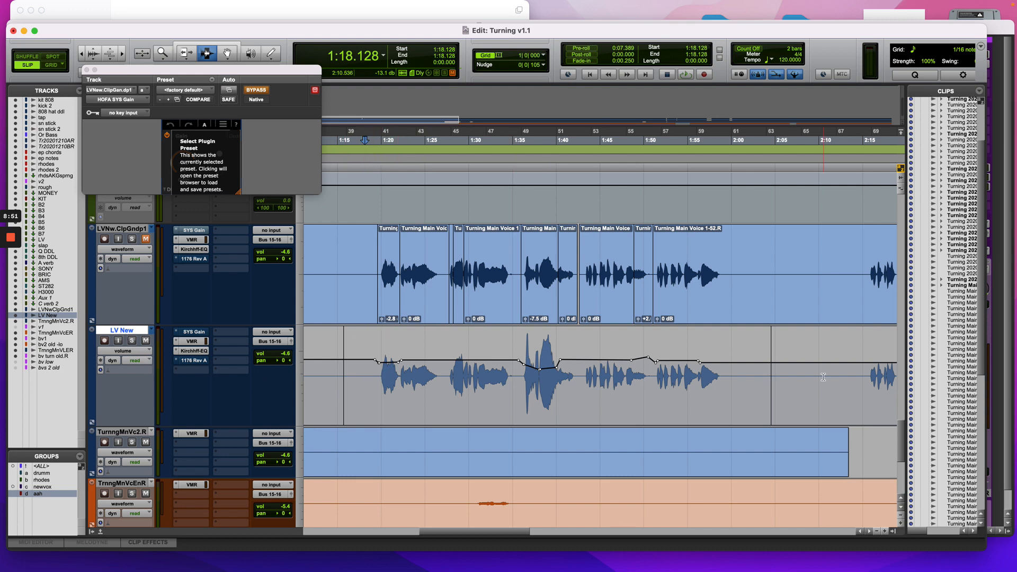
Step: Mute LV New, unmute the clip-gain vocal track, and audition it from about 1:19.6
click(125, 232)
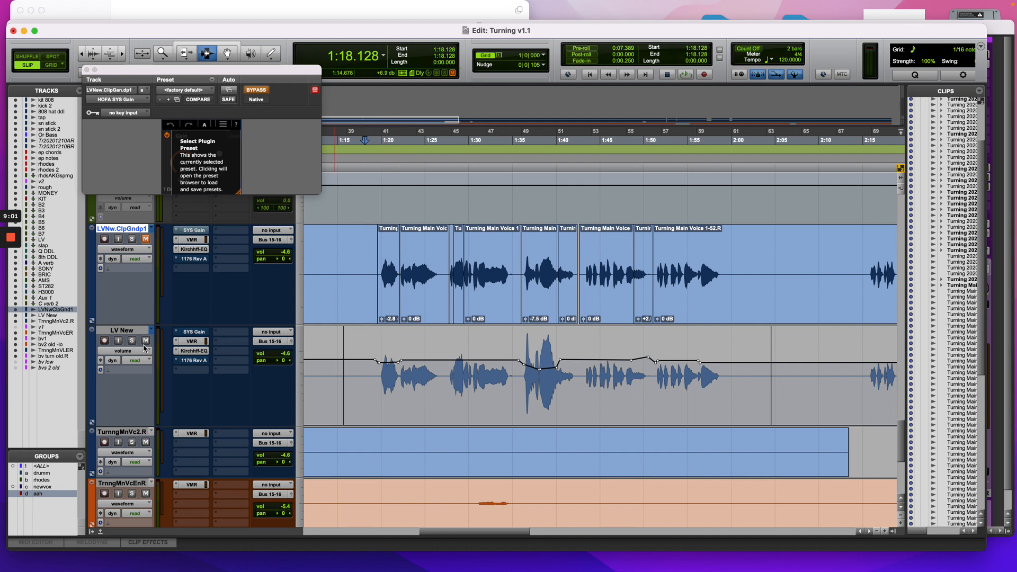
click(129, 331)
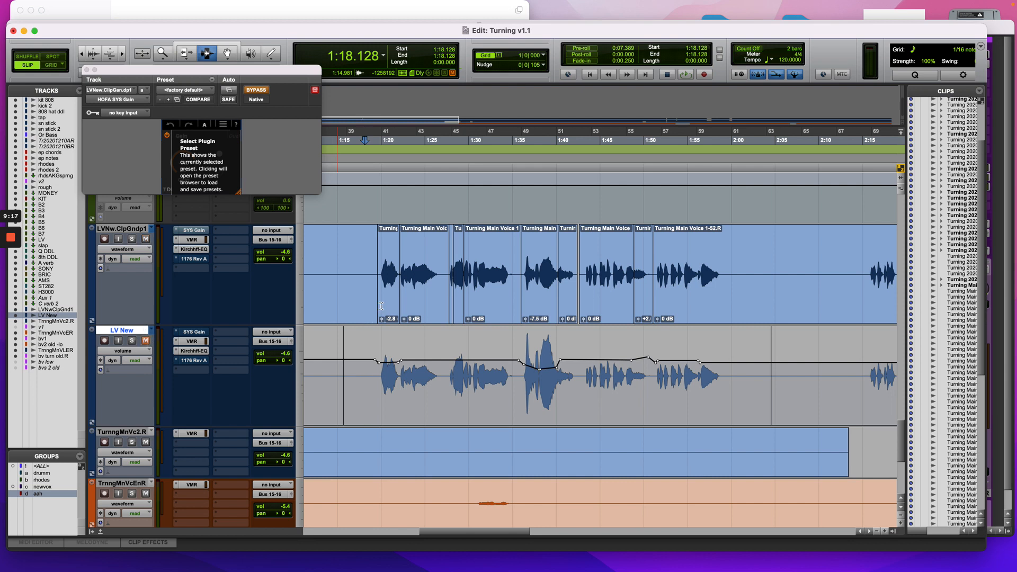
click(378, 254)
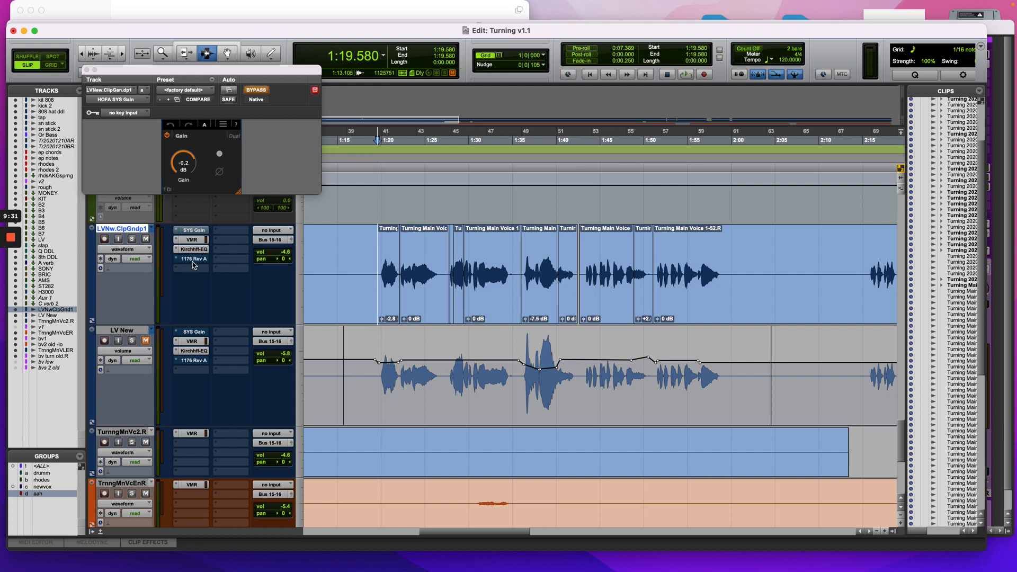
click(378, 252)
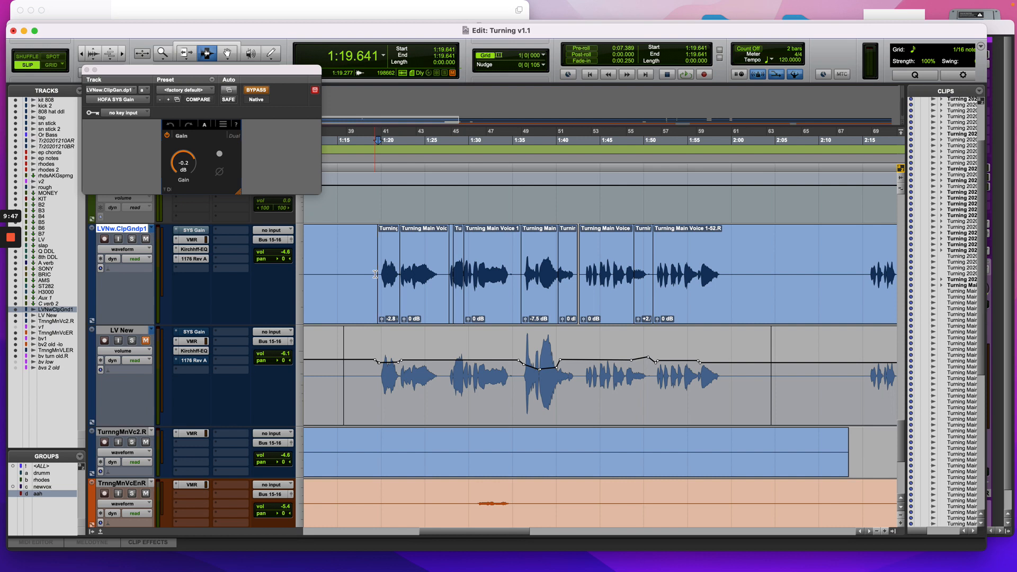
key(space)
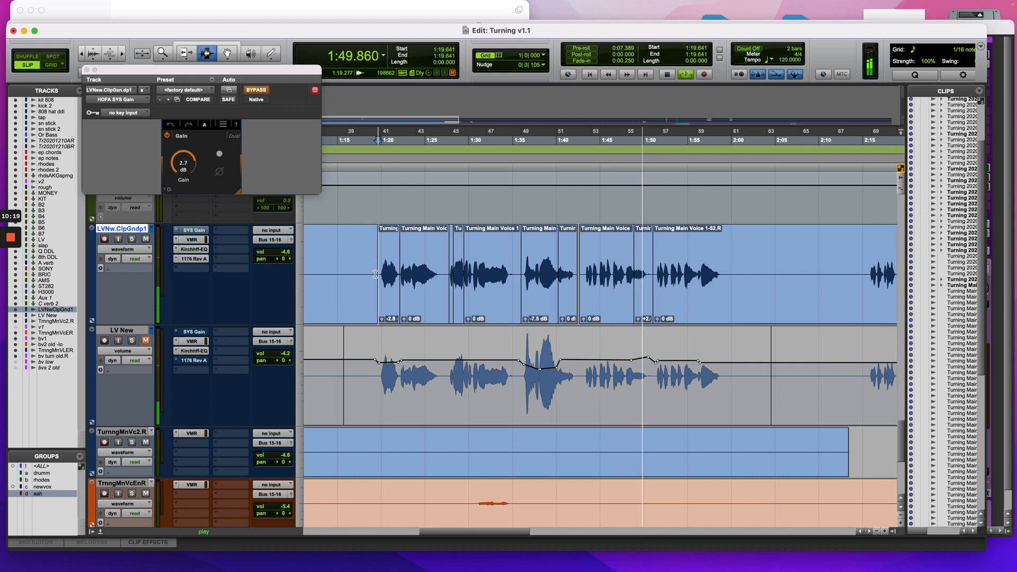
key(space)
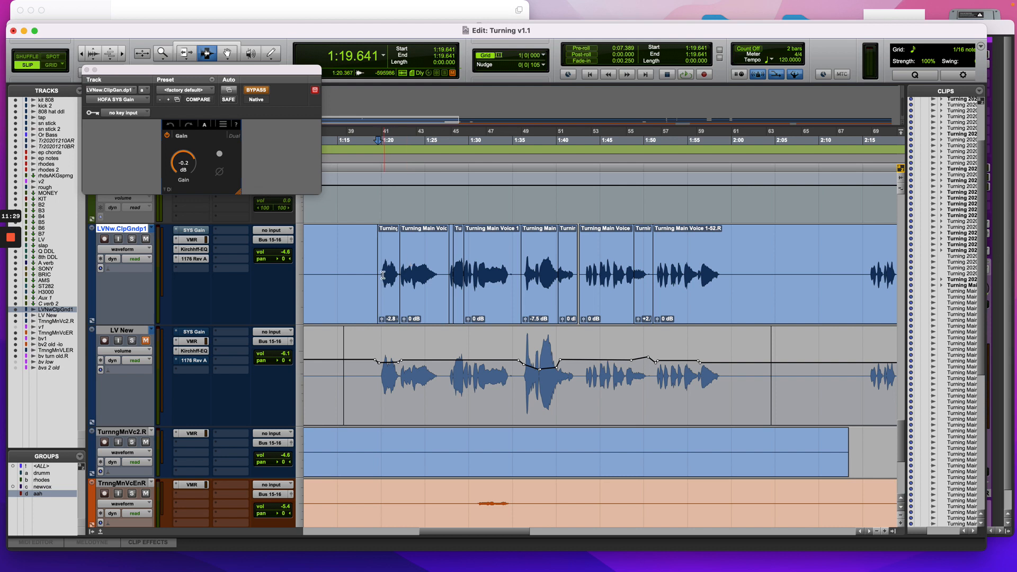
Step: Compare LV New's volume automation with the clip-gain track by selecting the loud phrase near 1:36 and the whole vocal passage on each
click(116, 331)
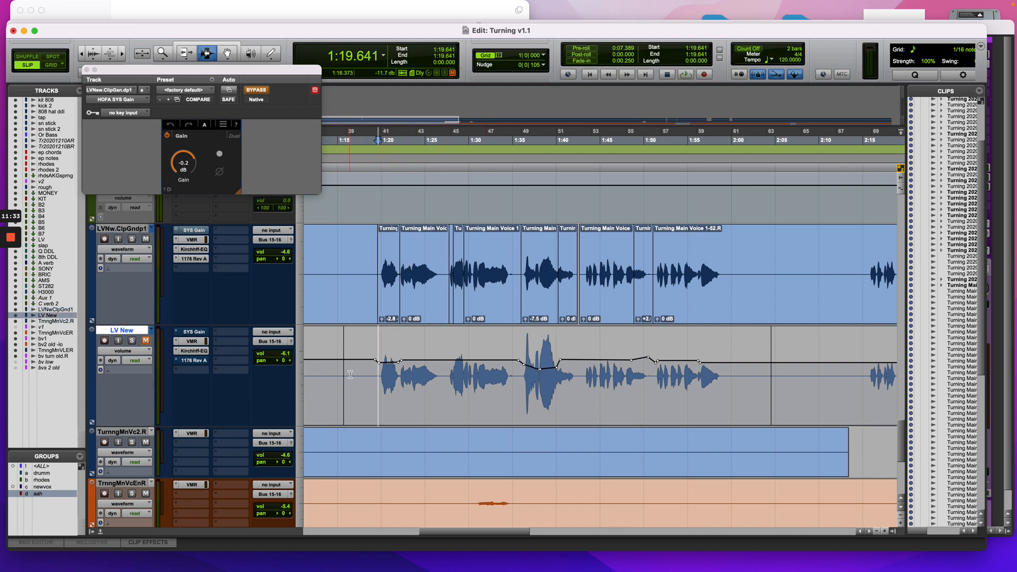
drag(350, 374, 799, 400)
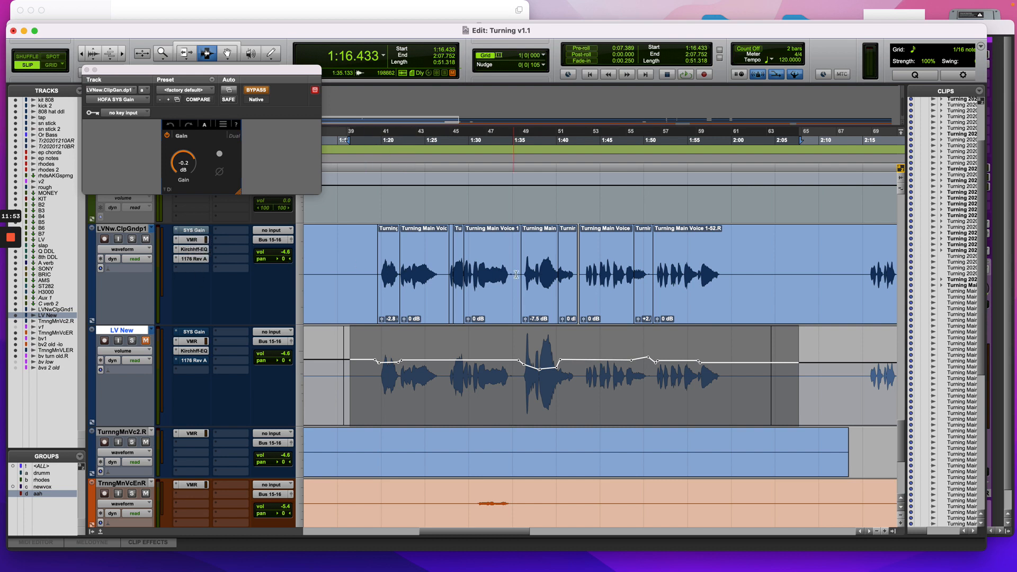
double_click(526, 289)
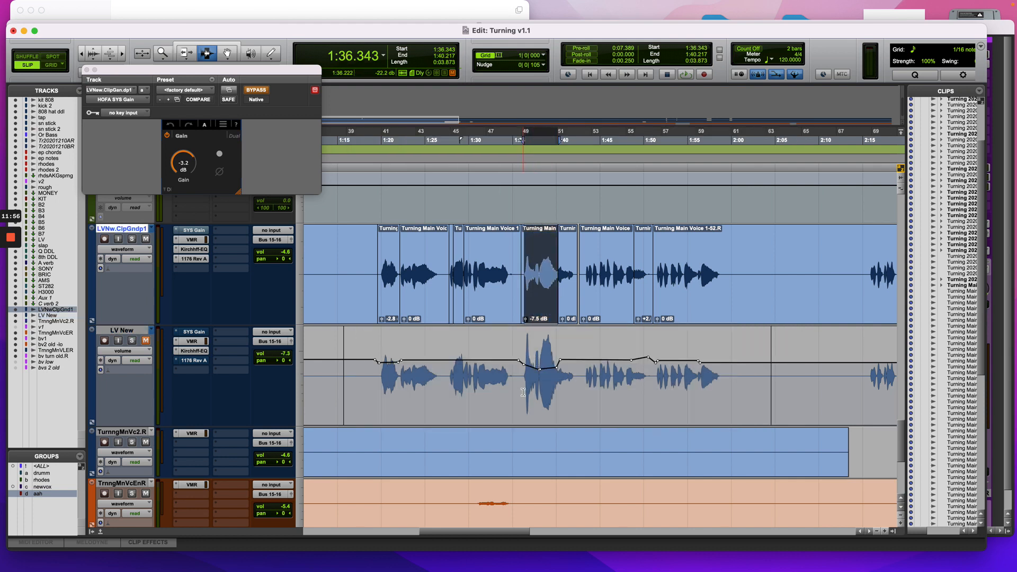
drag(523, 392, 572, 396)
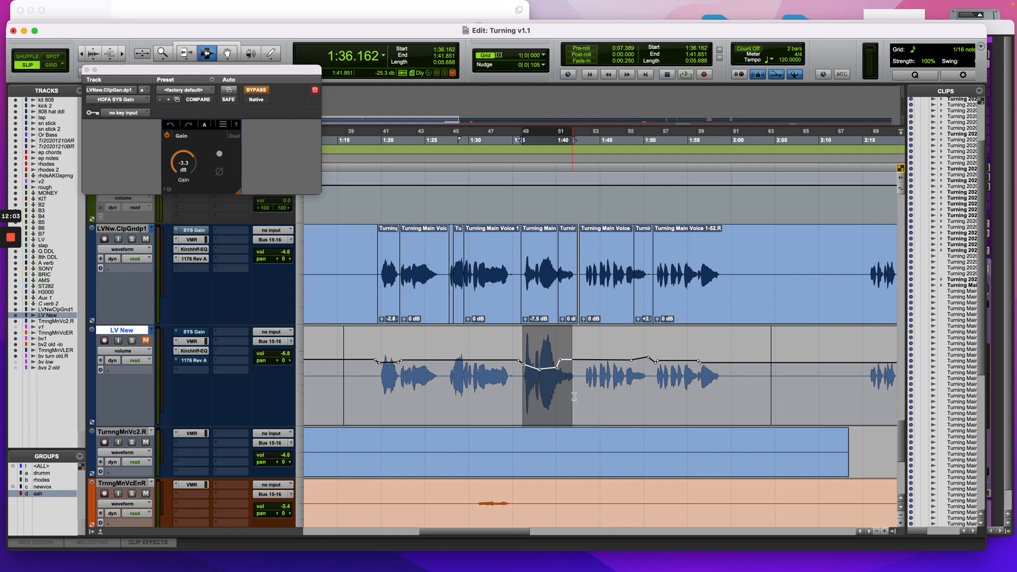
drag(365, 282, 735, 314)
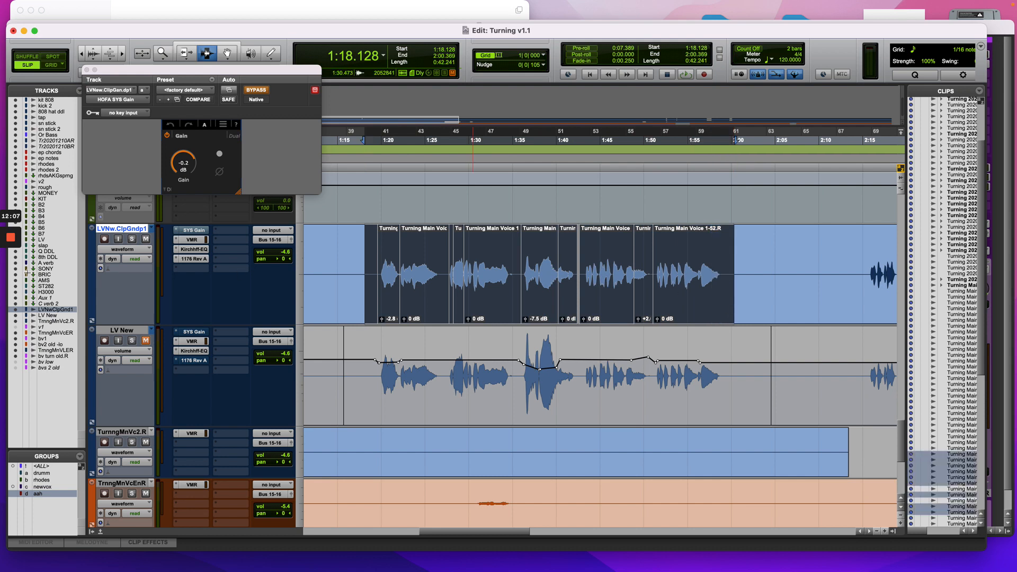
mouse_move(13, 244)
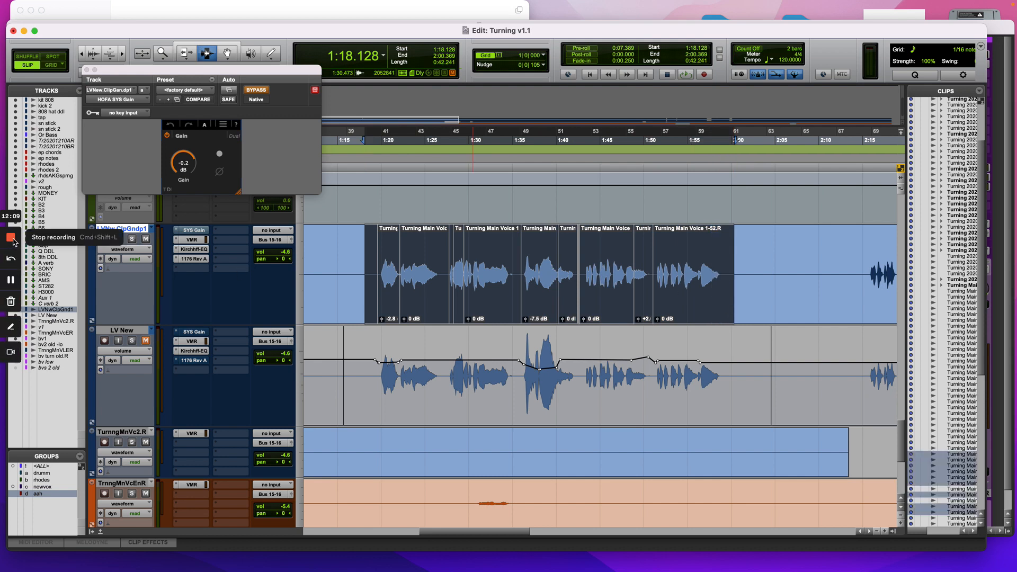